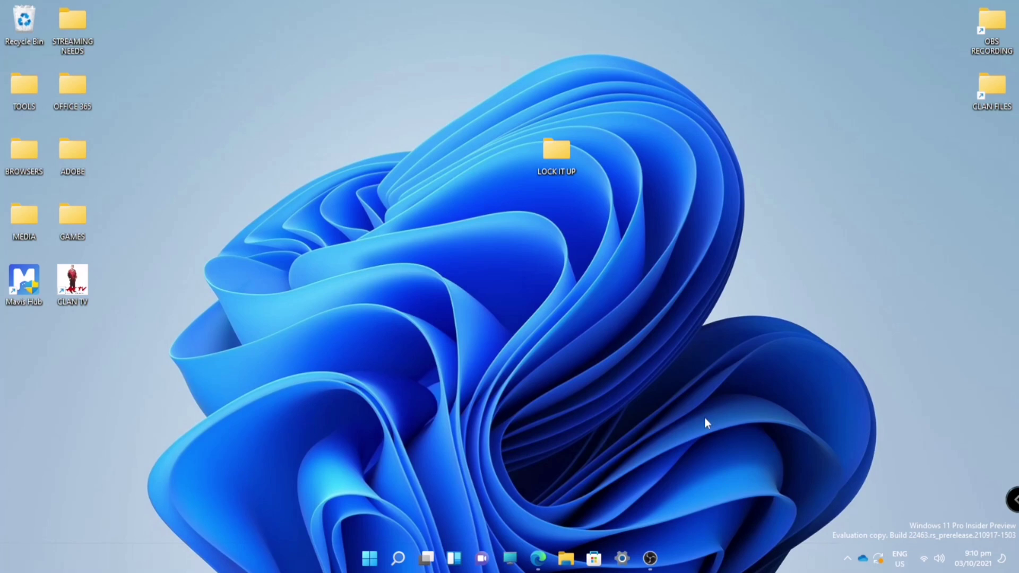
Drag the LOCK IT UP folder a short way left near the top centre of the desktop.
left_click_drag(565, 154, 521, 158)
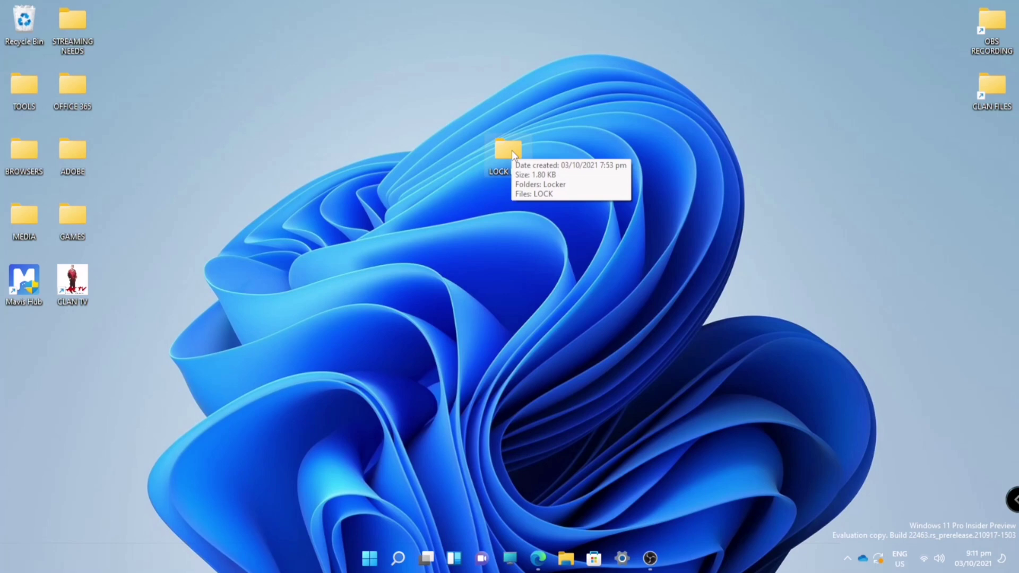
Open LOCK IT UP's Properties and bring up Advanced settings from its Security tab.
right_click(507, 150)
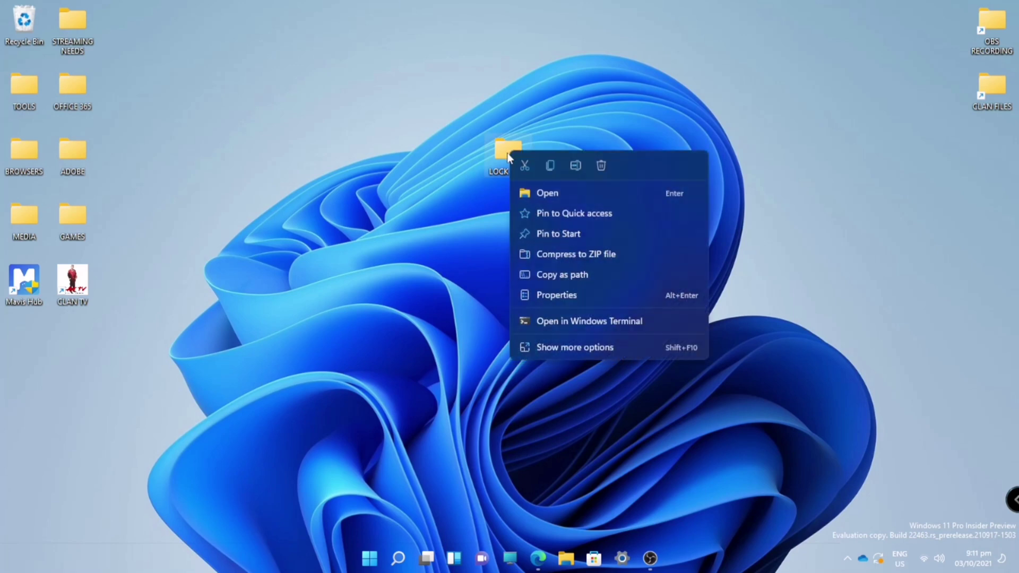
left_click(572, 296)
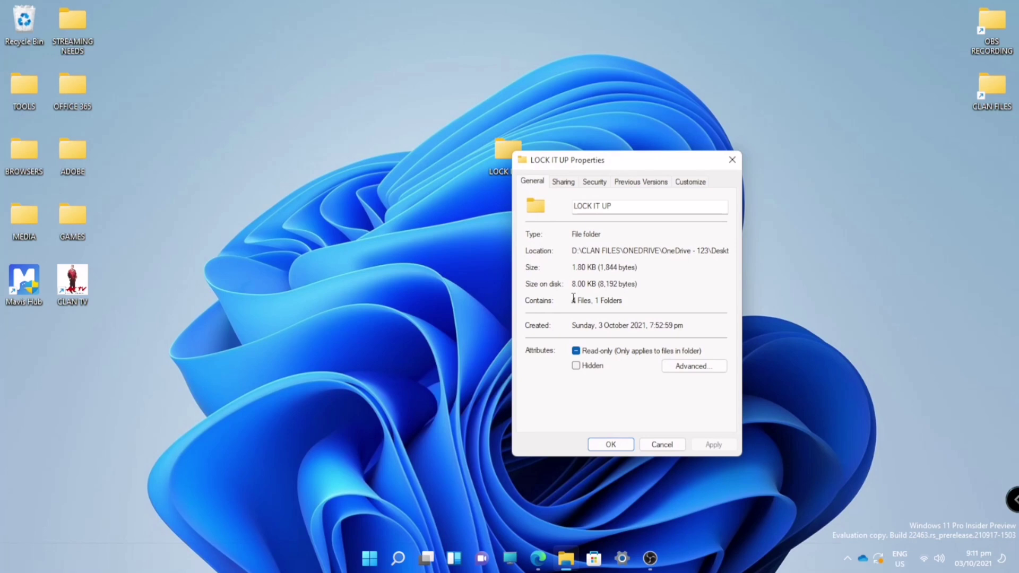
left_click(589, 183)
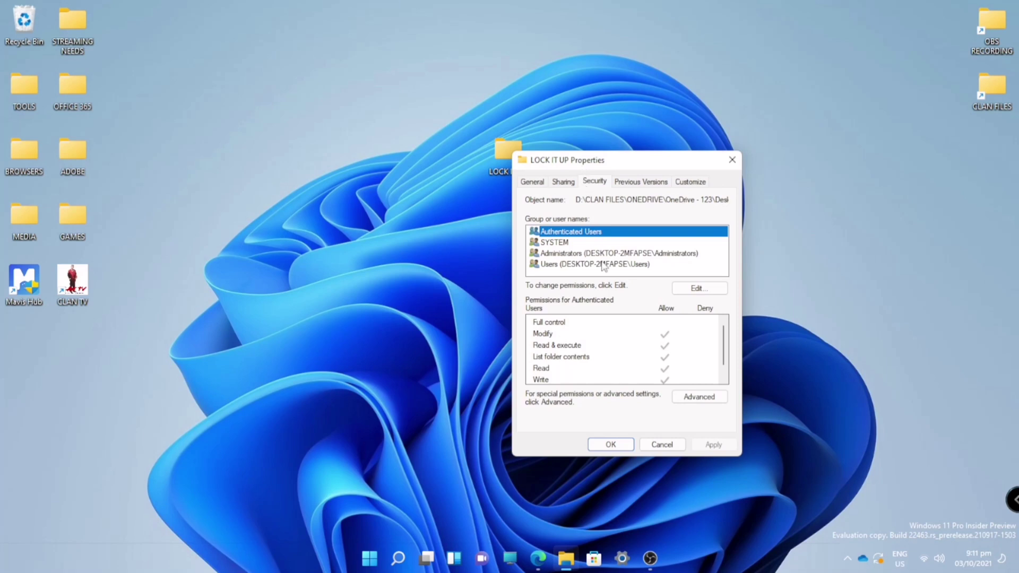
left_click(685, 401)
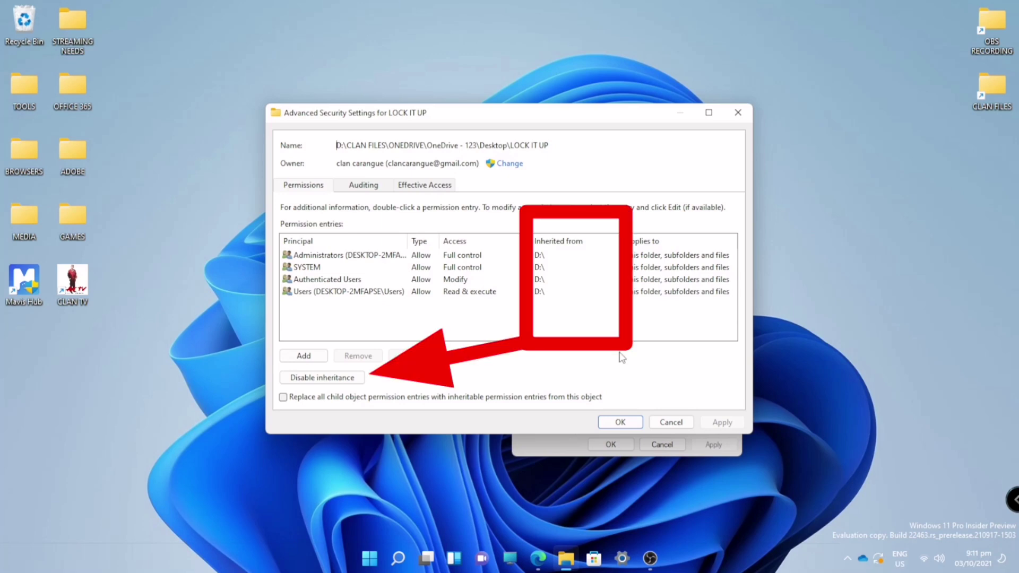
Review the Administrators, SYSTEM, Authenticated Users and Users entries, then disable inheritance.
left_click(542, 256)
left_click(547, 268)
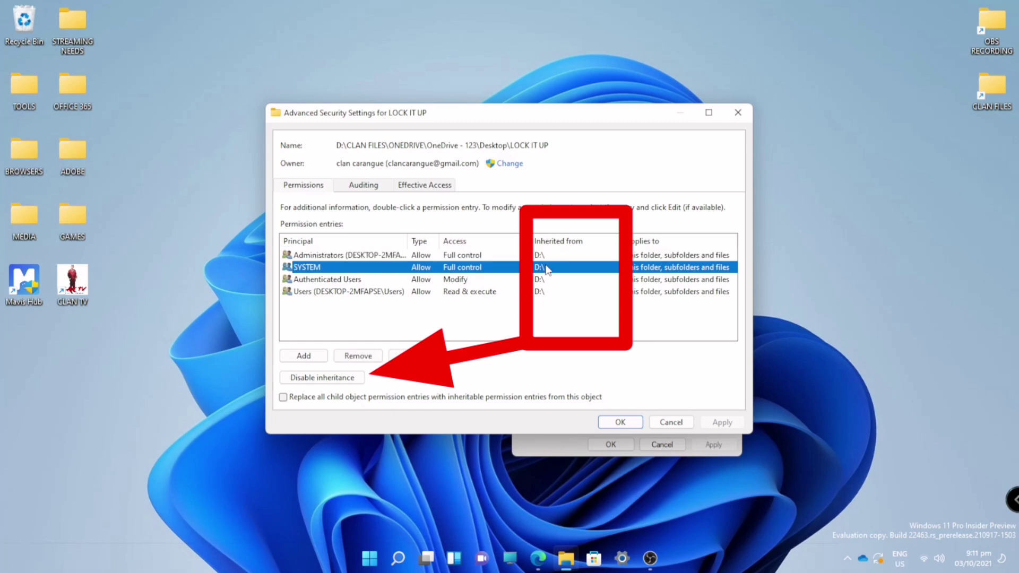
left_click(548, 280)
left_click(552, 292)
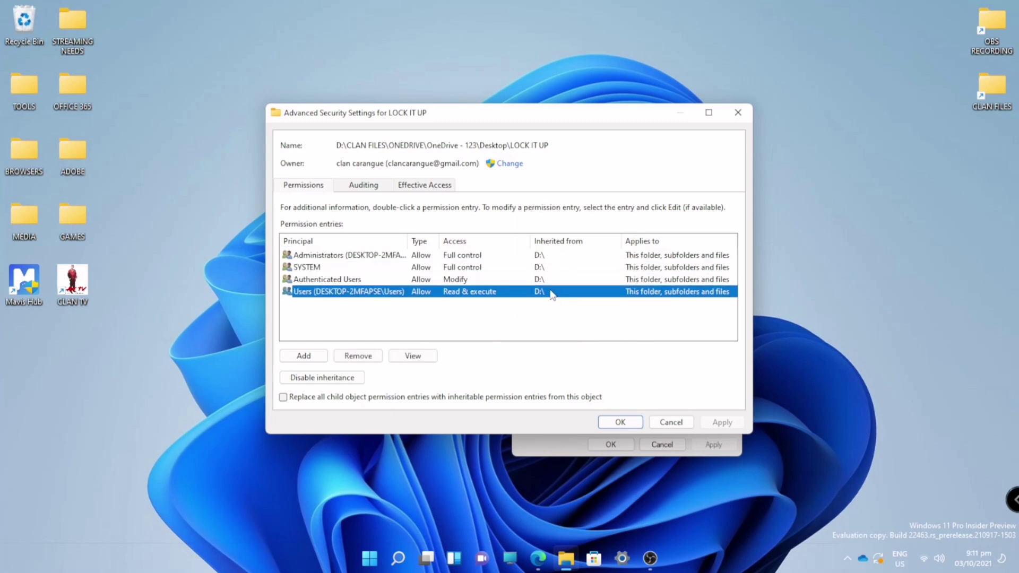
left_click(553, 256)
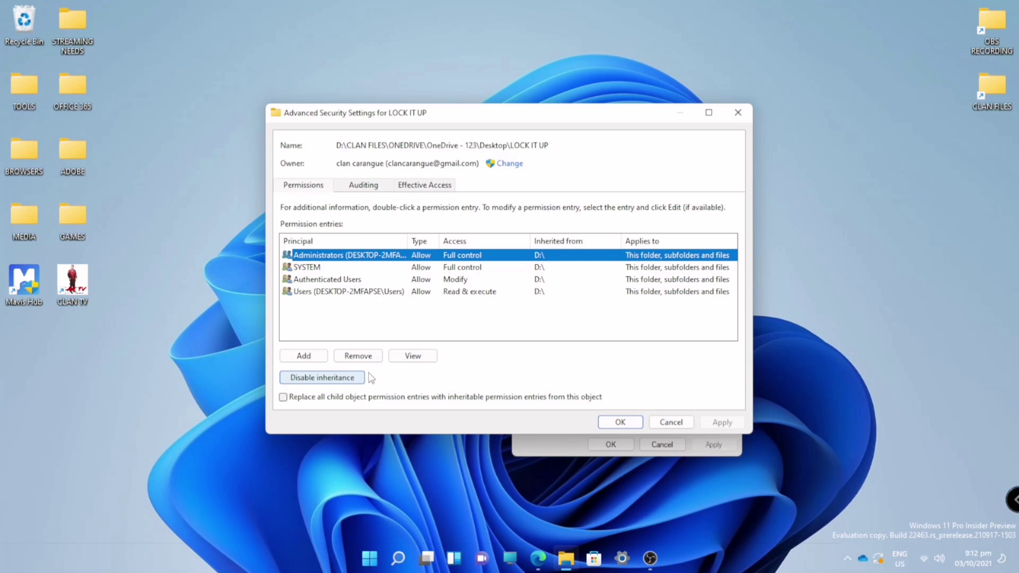
left_click(348, 382)
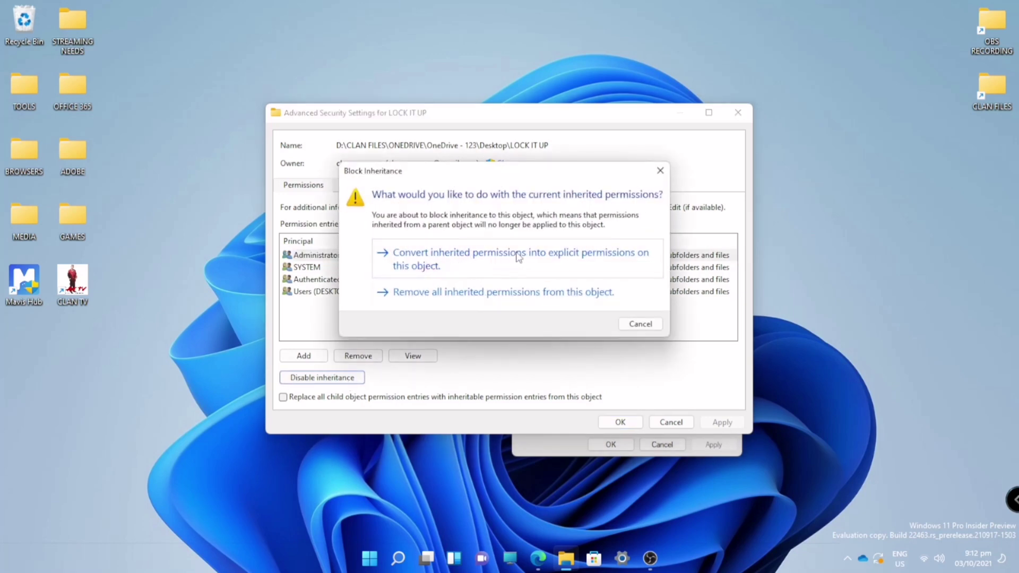
Convert the inherited permissions into explicit entries and review Administrators, SYSTEM and Authenticated Users.
left_click(594, 267)
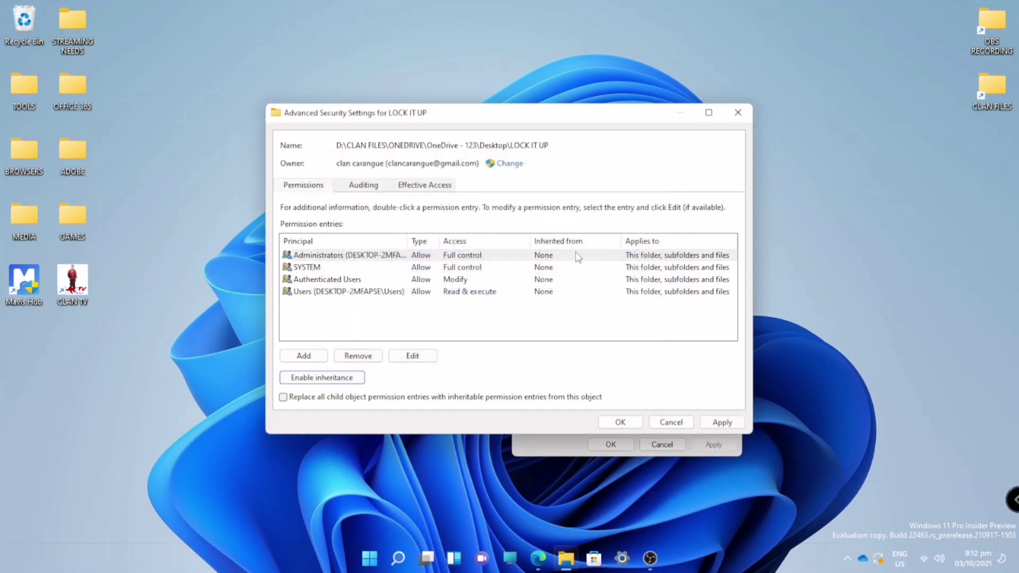
left_click(566, 256)
left_click(563, 267)
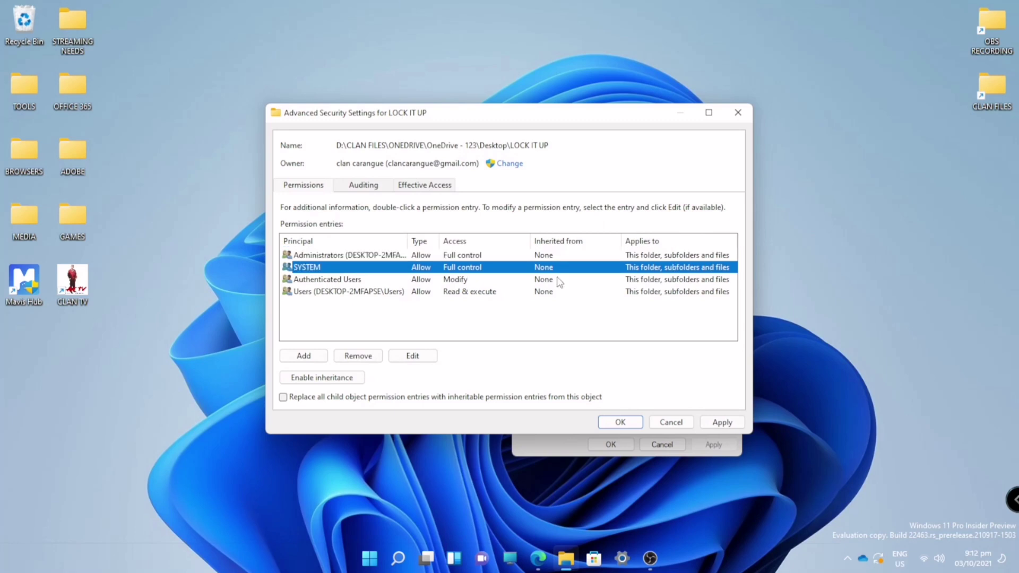
left_click(560, 280)
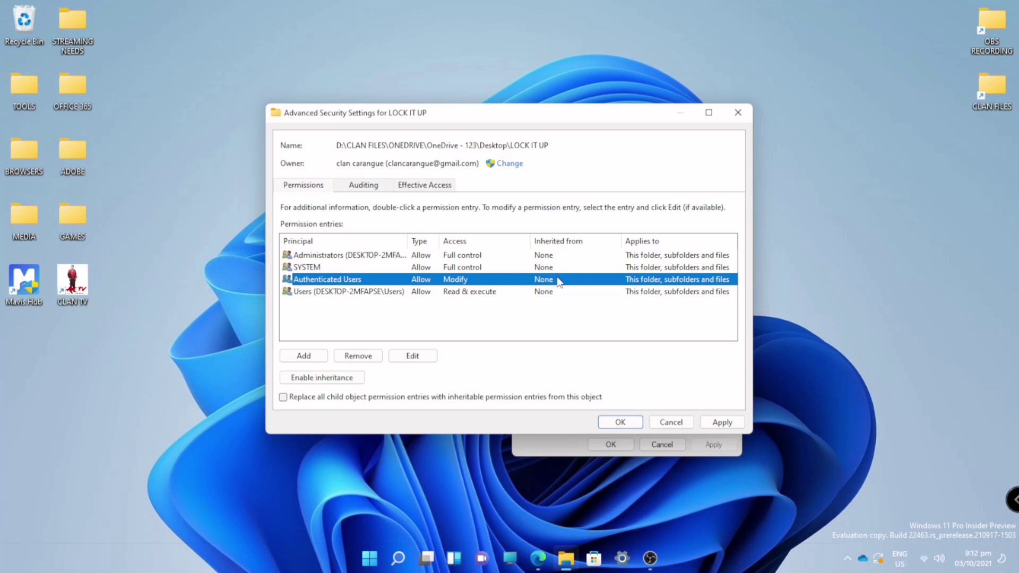
Edit the Users entry so it allows only Read.
left_click(451, 293)
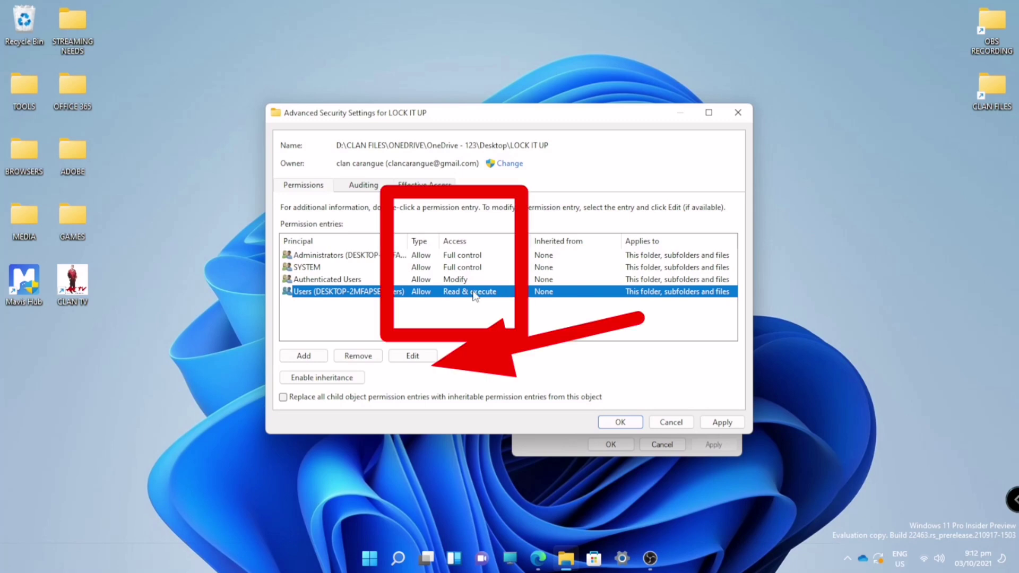
left_click(412, 356)
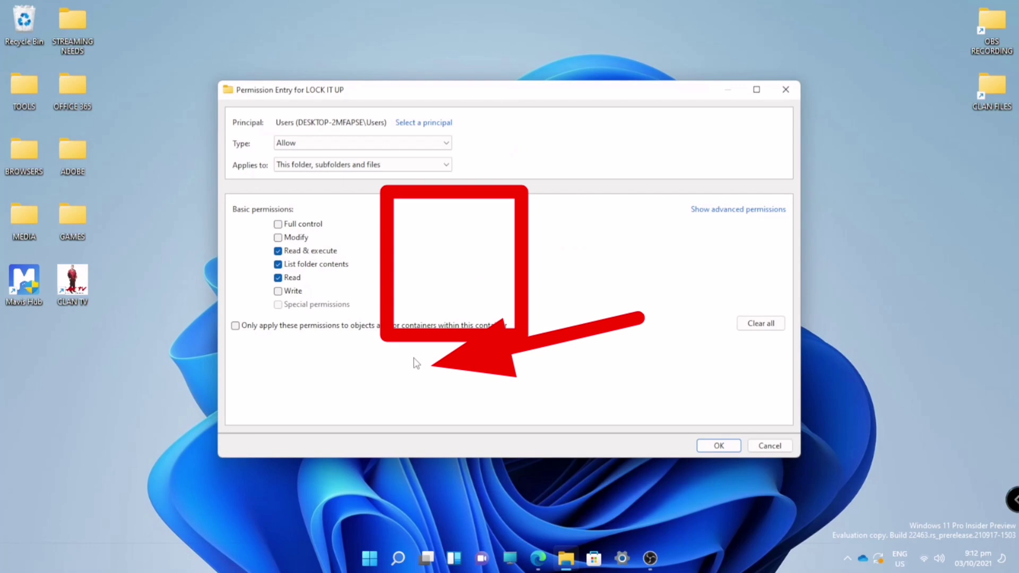
left_click(278, 251)
left_click(278, 265)
left_click(278, 265)
left_click(719, 445)
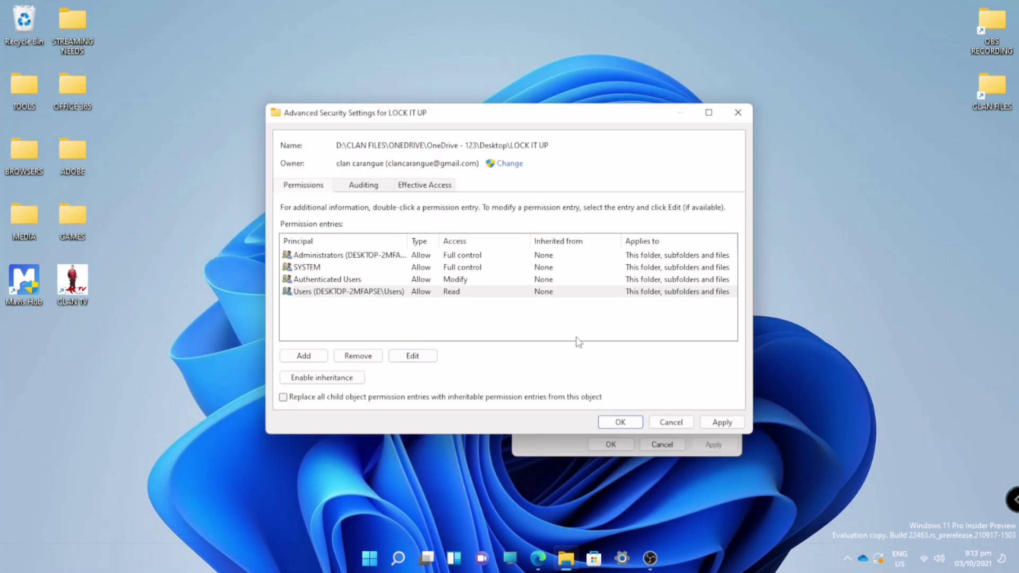
Restrict Authenticated Users to Read by removing Modify, Read & execute and Write.
left_click(439, 280)
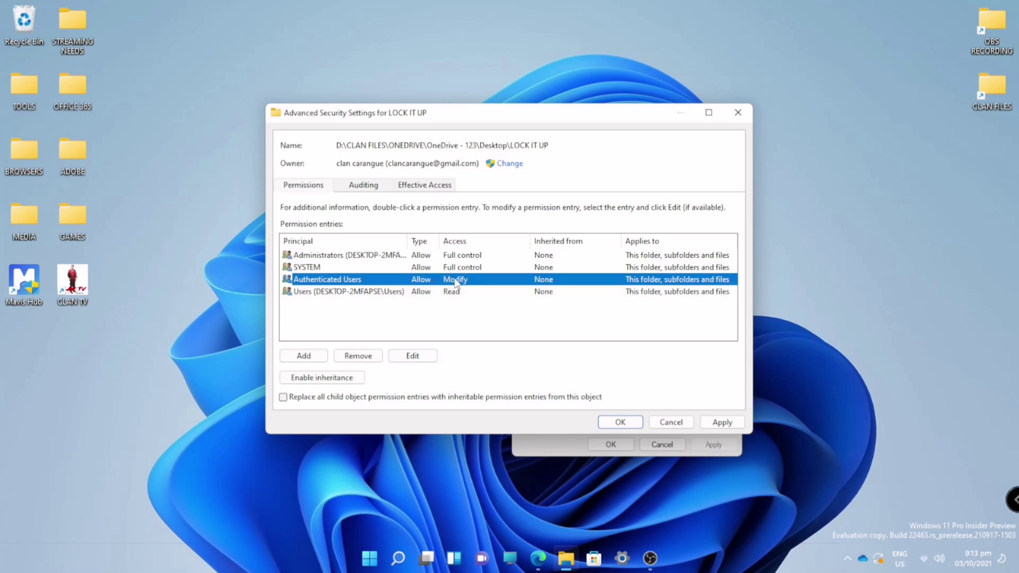
left_click(412, 356)
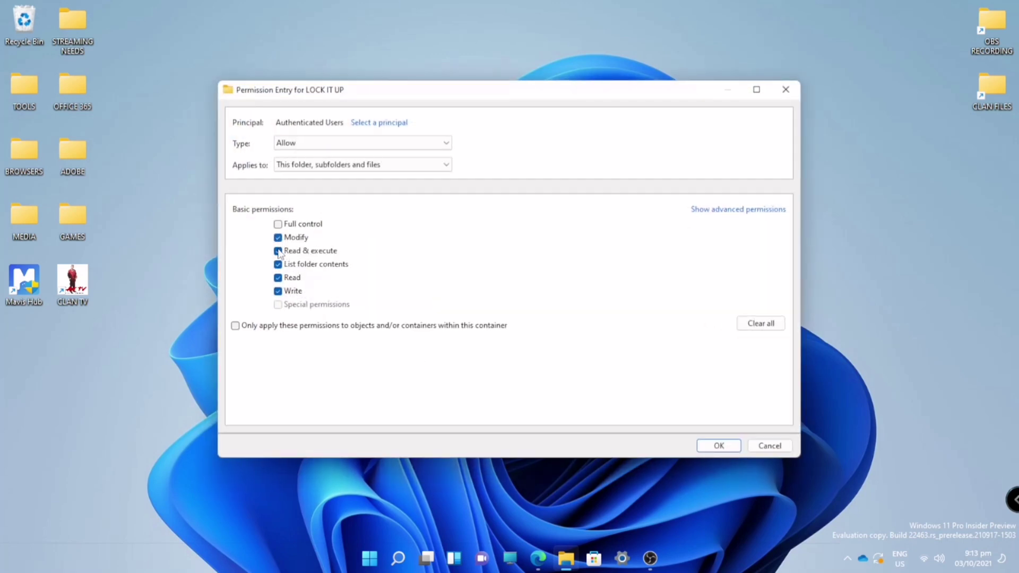
left_click(278, 238)
left_click(278, 251)
left_click(279, 291)
left_click(719, 446)
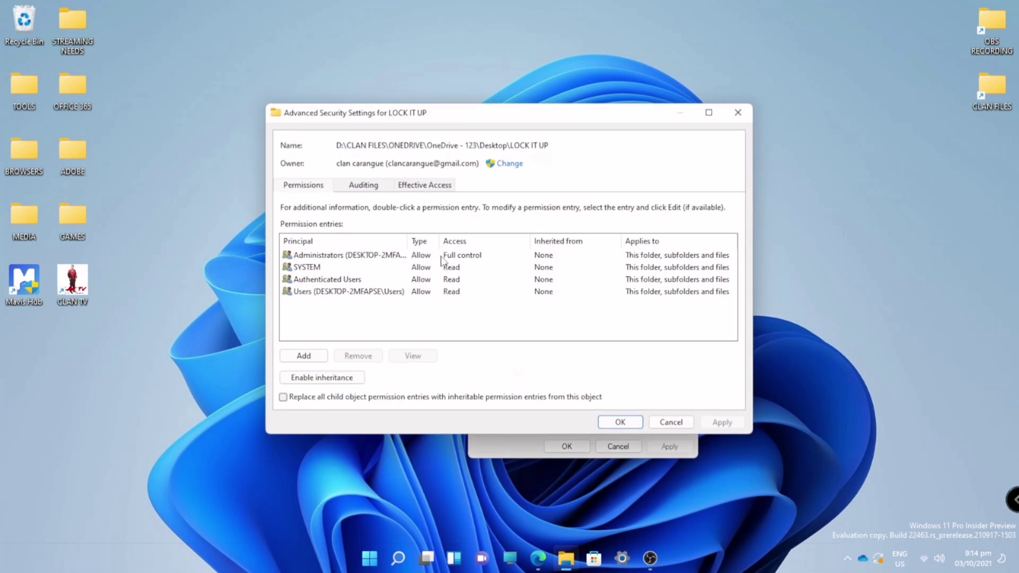
Reduce Administrators to Read only, then apply and close the advanced security settings.
left_click(420, 257)
left_click(412, 356)
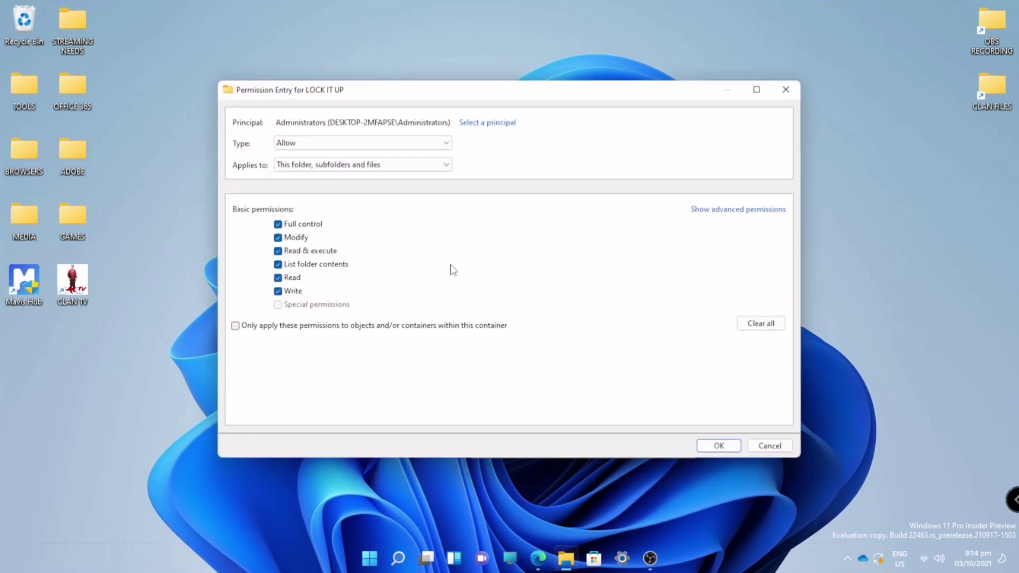
left_click(278, 225)
left_click(278, 237)
left_click(278, 251)
left_click(278, 264)
left_click(278, 291)
left_click(718, 445)
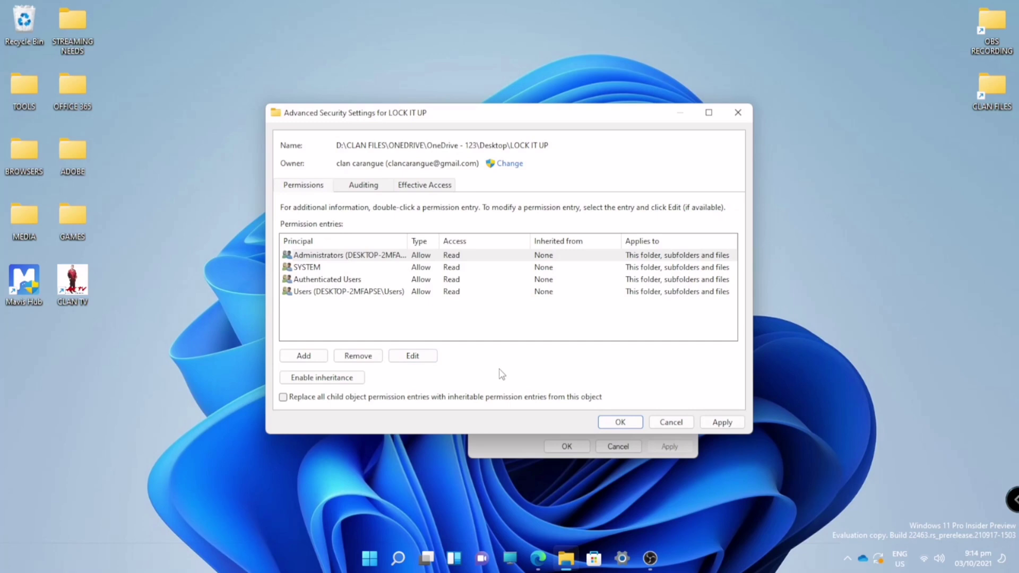
left_click(720, 423)
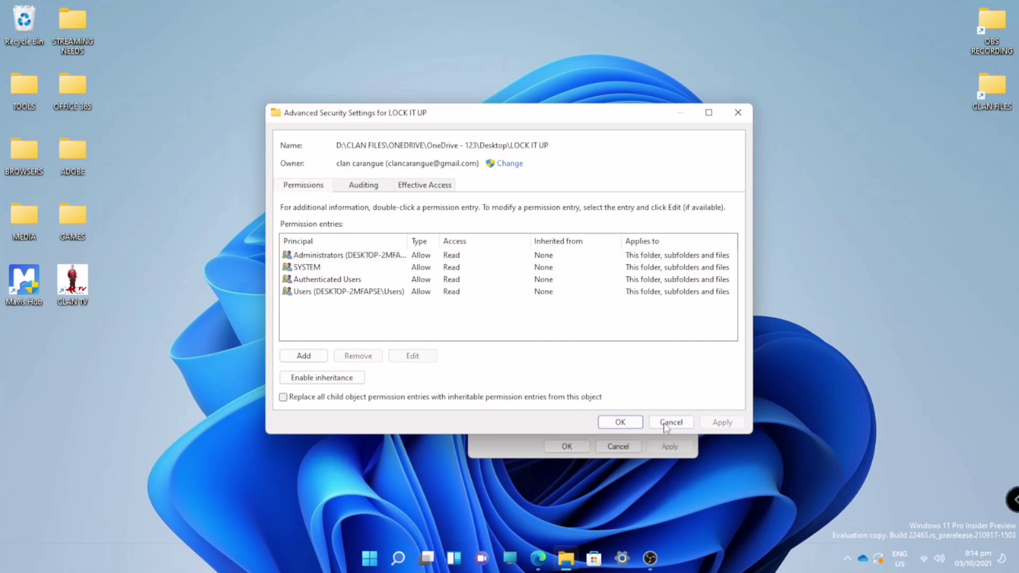
left_click(620, 423)
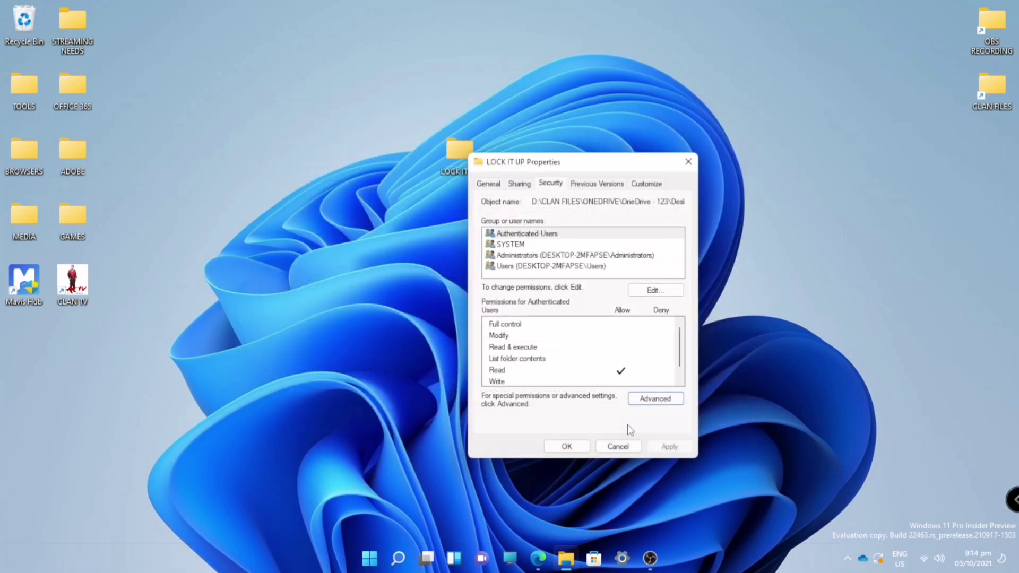
Close Properties and try deleting LOCK IT UP, retrying once before dismissing Folder Access Denied.
left_click(566, 447)
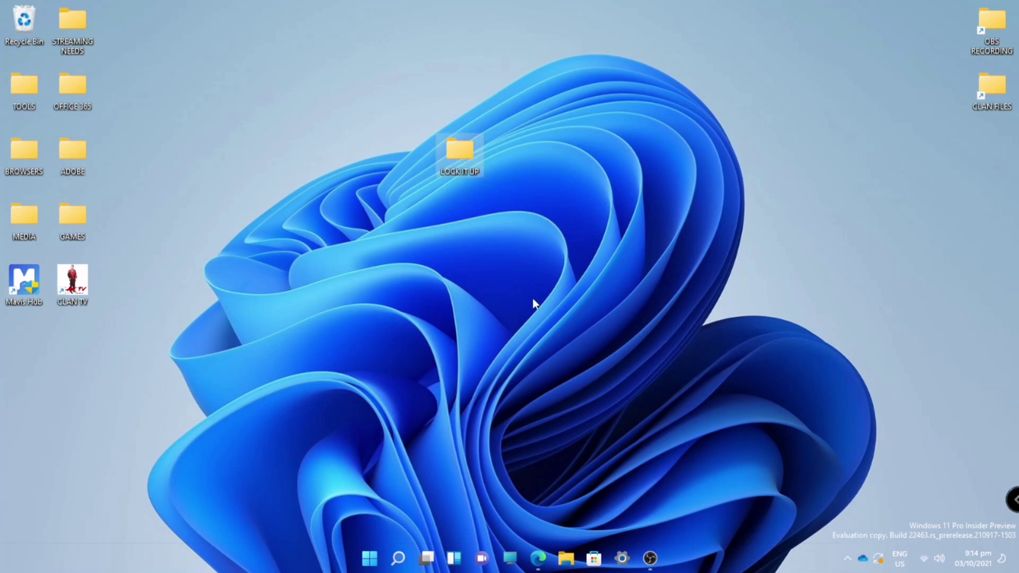
left_click(497, 197)
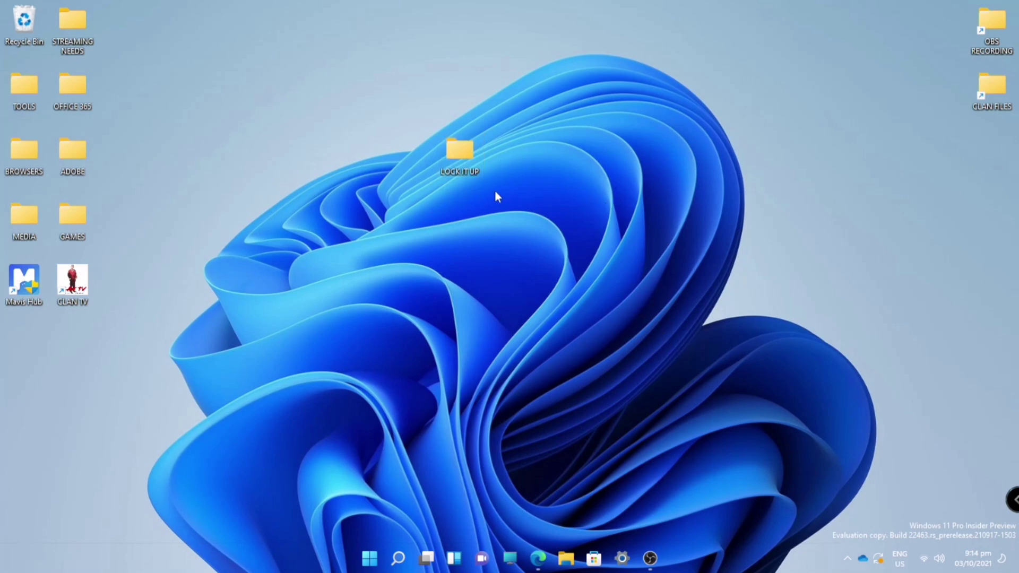
right_click(459, 160)
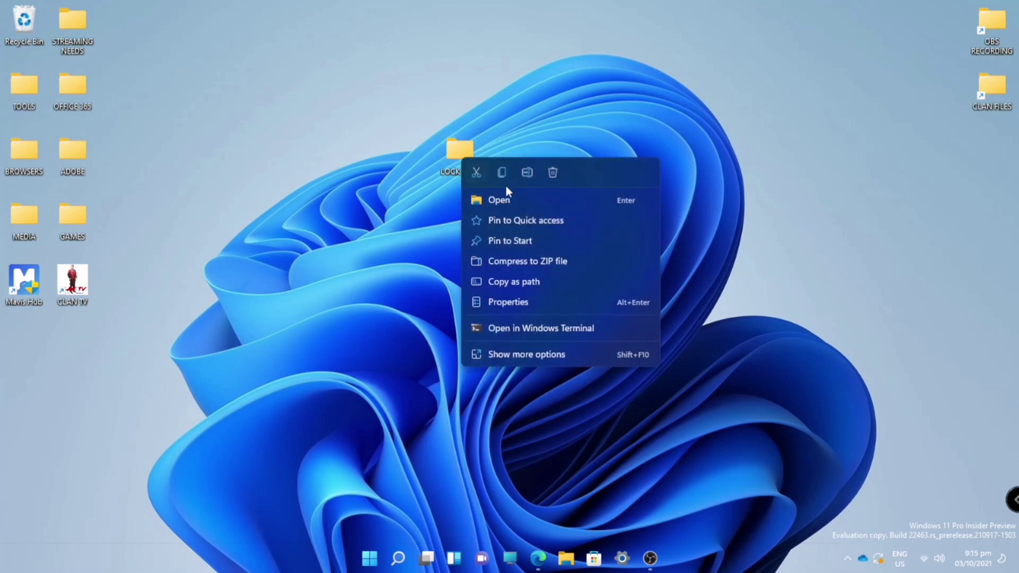
left_click(553, 173)
left_click(475, 193)
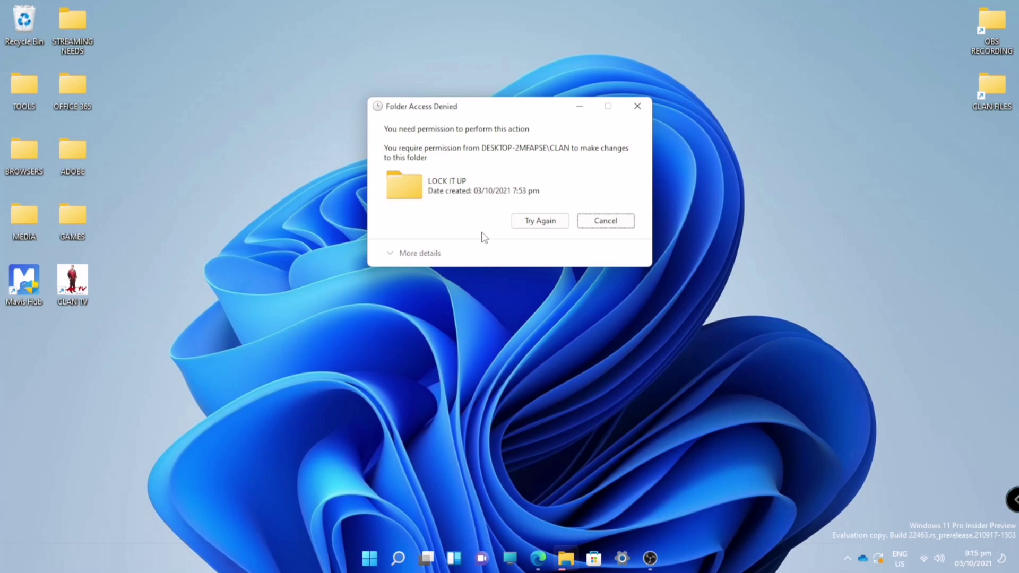
left_click(550, 225)
left_click(641, 118)
left_click(637, 327)
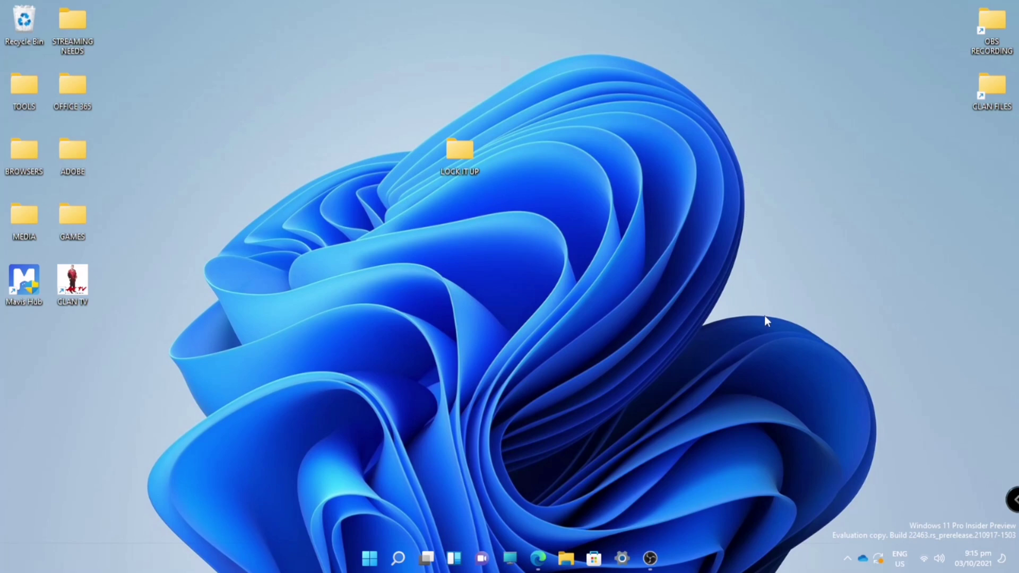
Reopen LOCK IT UP's Properties, glance at Advanced attributes, then open Security's Advanced settings.
right_click(464, 154)
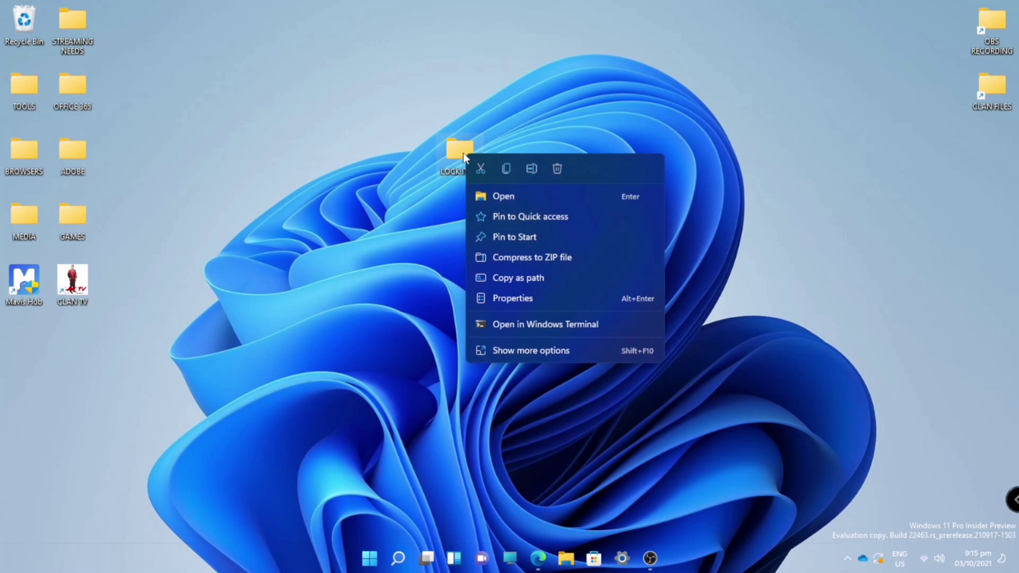
left_click(510, 297)
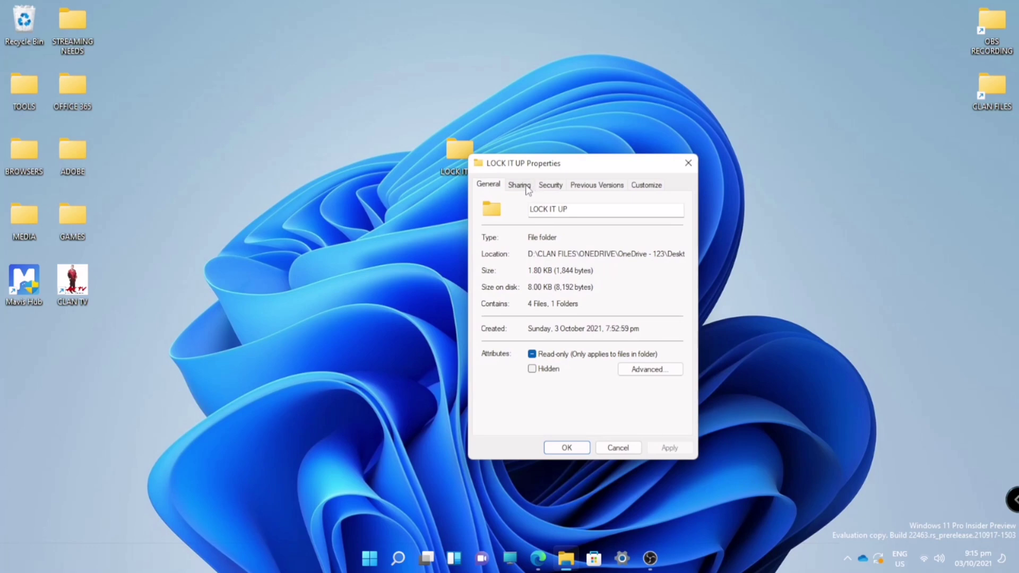
left_click(648, 374)
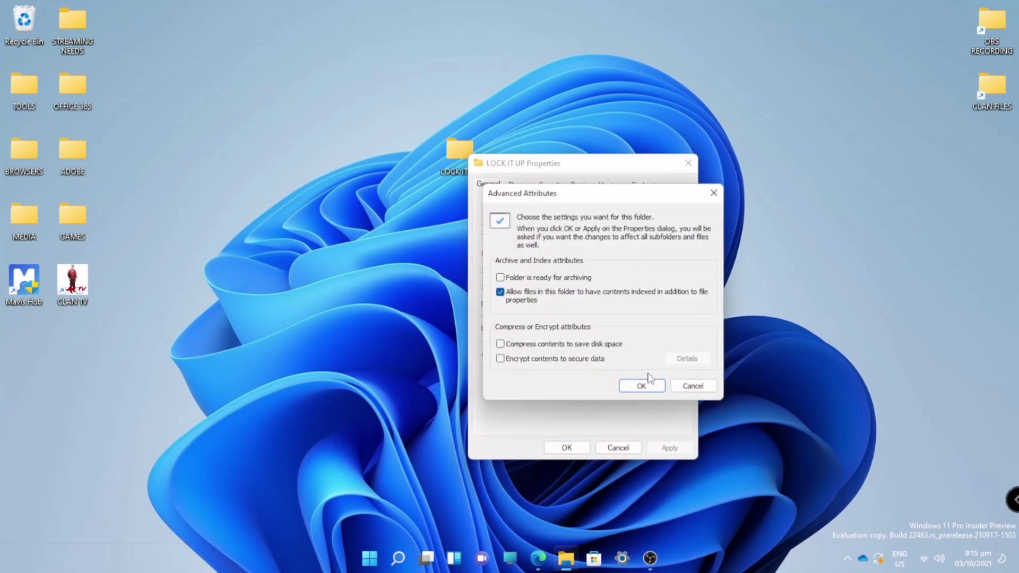
left_click(714, 192)
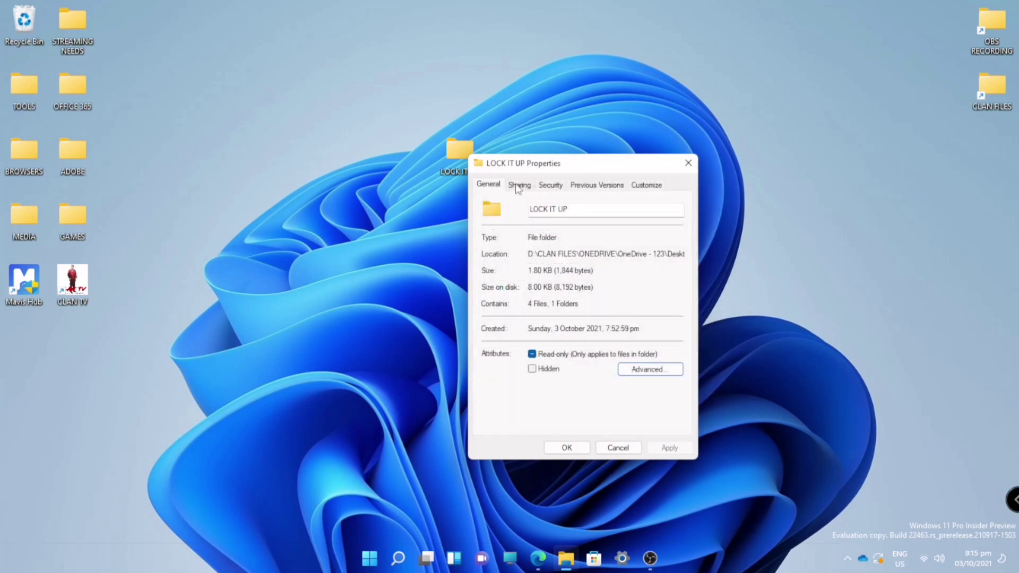
left_click(550, 188)
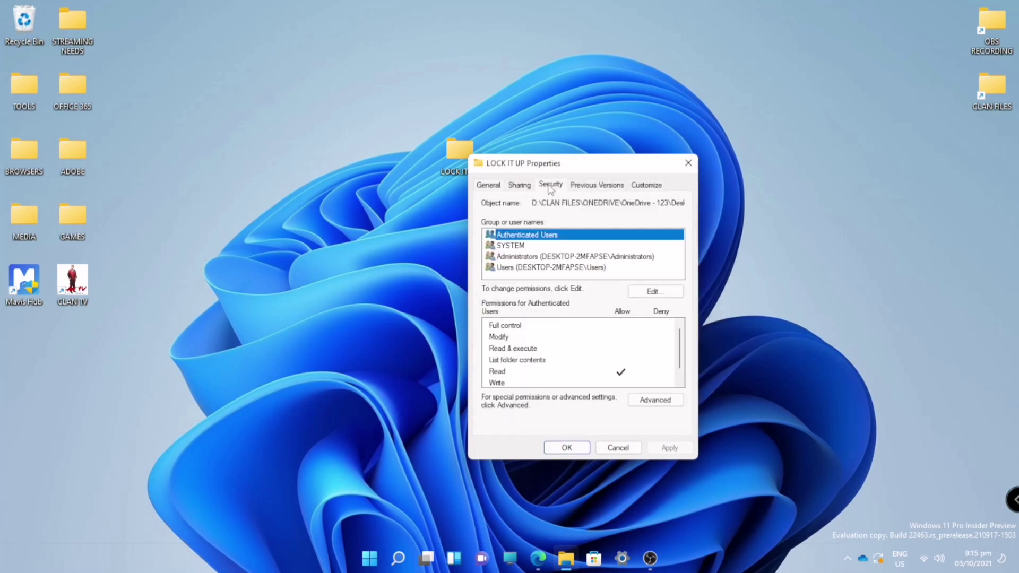
left_click(650, 401)
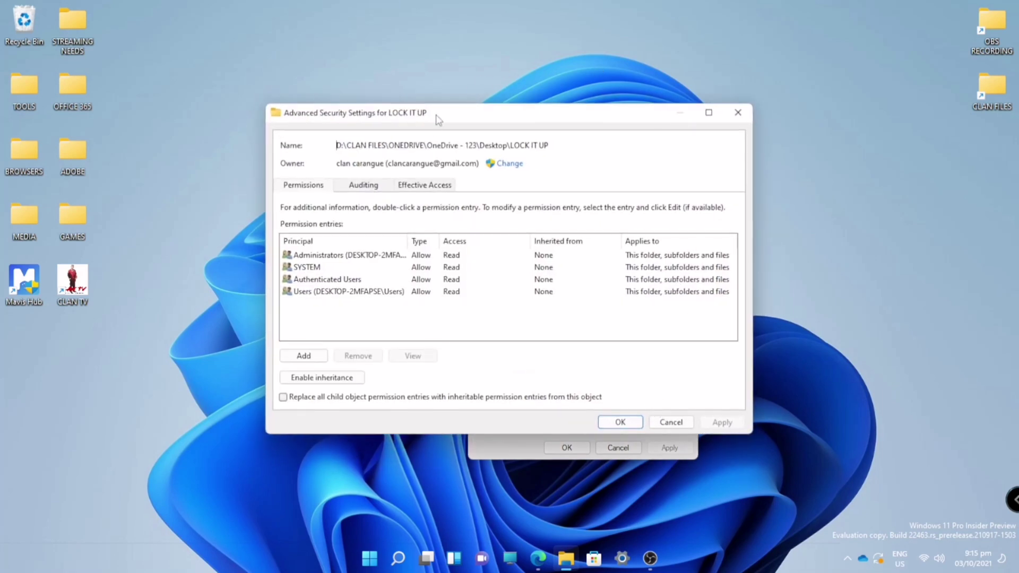
Check the four permission entries and select Administrators.
left_click(416, 257)
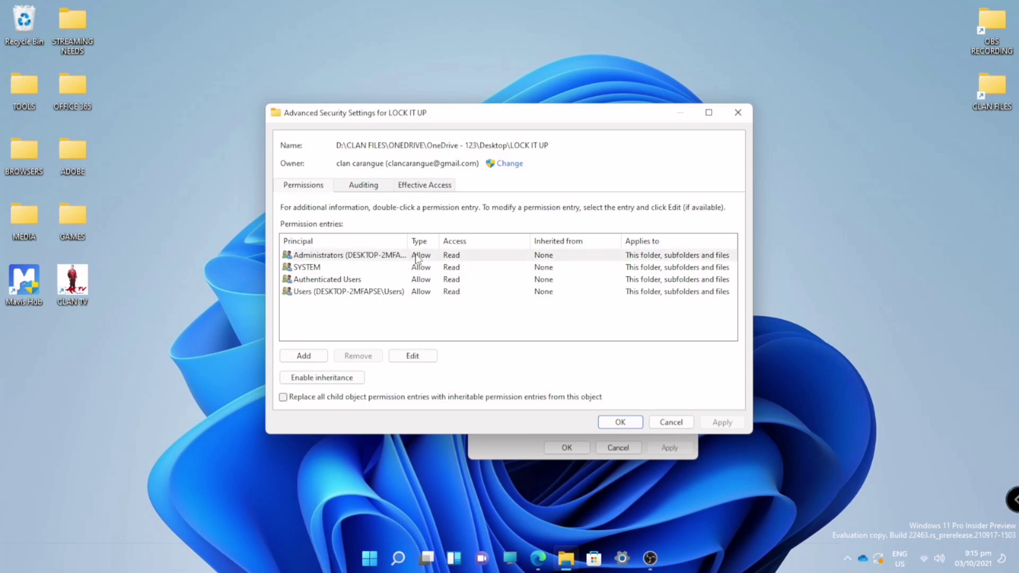
left_click(390, 267)
left_click(416, 280)
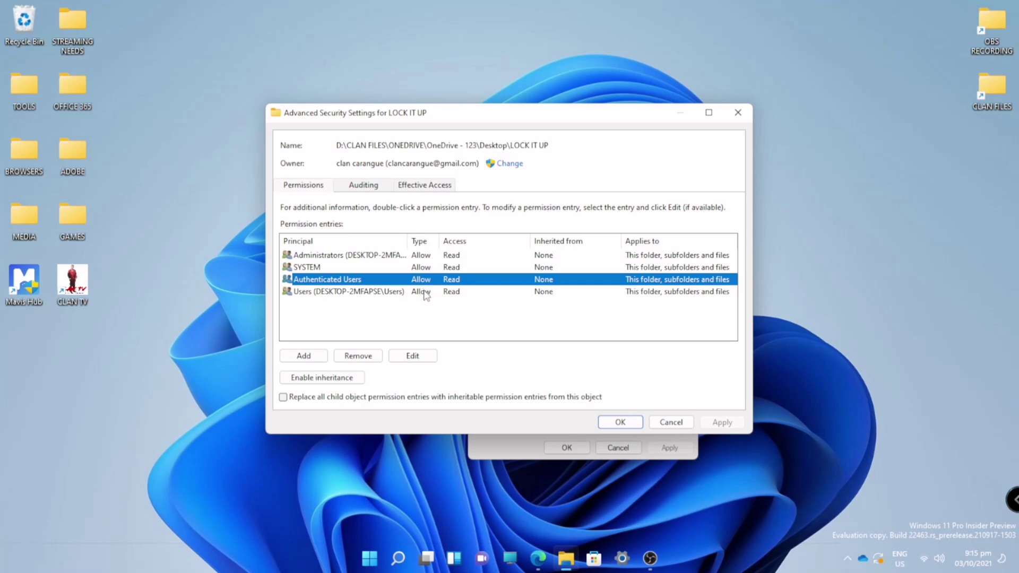
left_click(421, 292)
left_click(429, 257)
Grant Administrators Full control, then apply and close the security and Properties windows.
left_click(415, 356)
left_click(279, 264)
left_click(278, 237)
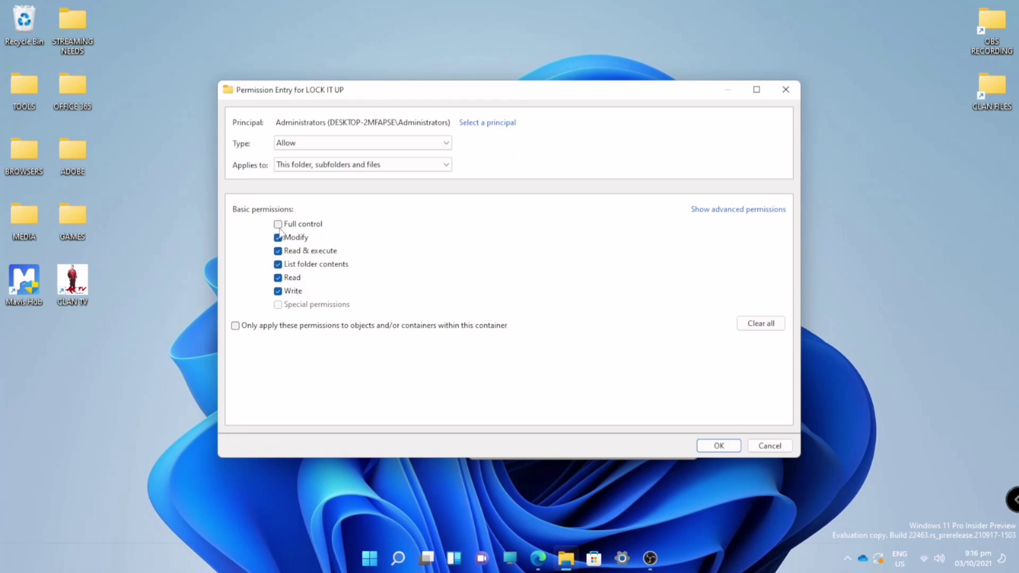
left_click(277, 224)
left_click(719, 446)
left_click(721, 422)
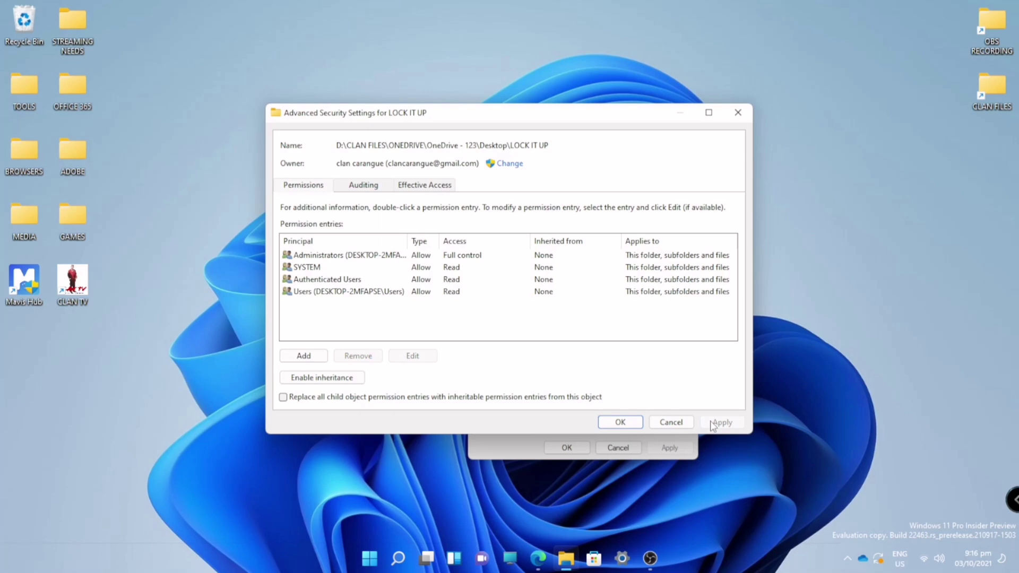
left_click(620, 422)
left_click(566, 448)
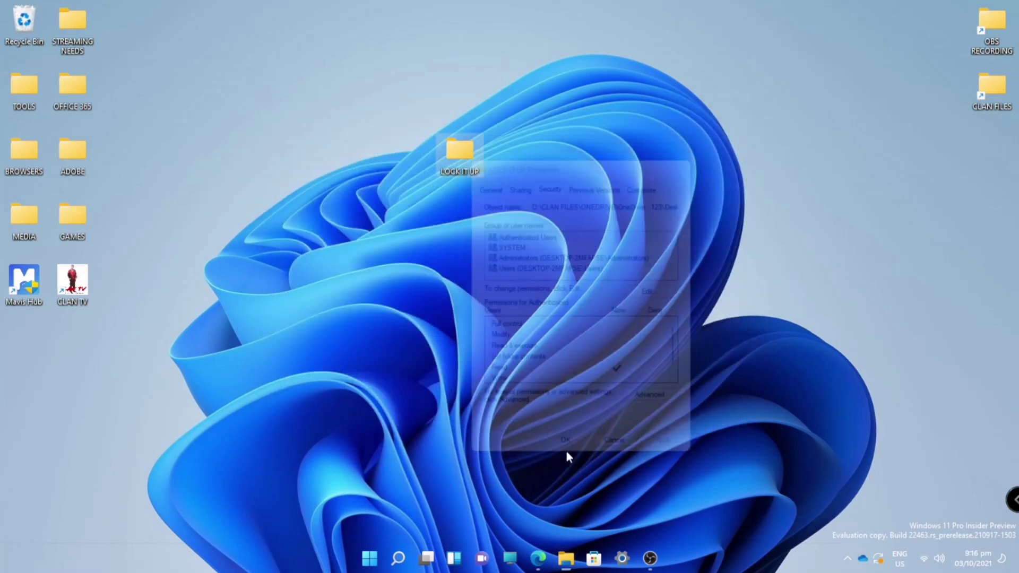
Try deleting LOCK IT UP from its context menu and continue with administrator permission.
mouse_move(446, 150)
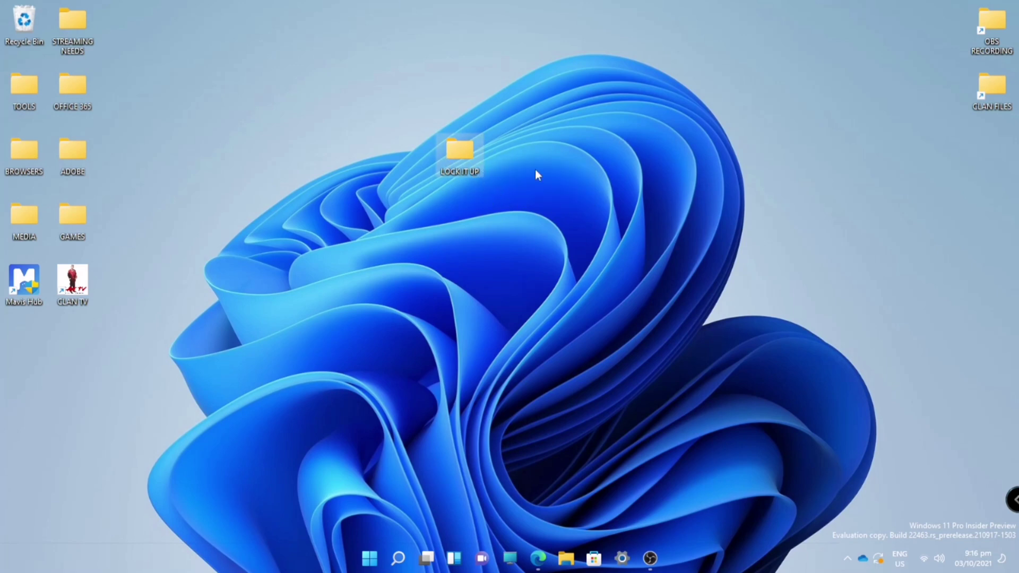
right_click(461, 157)
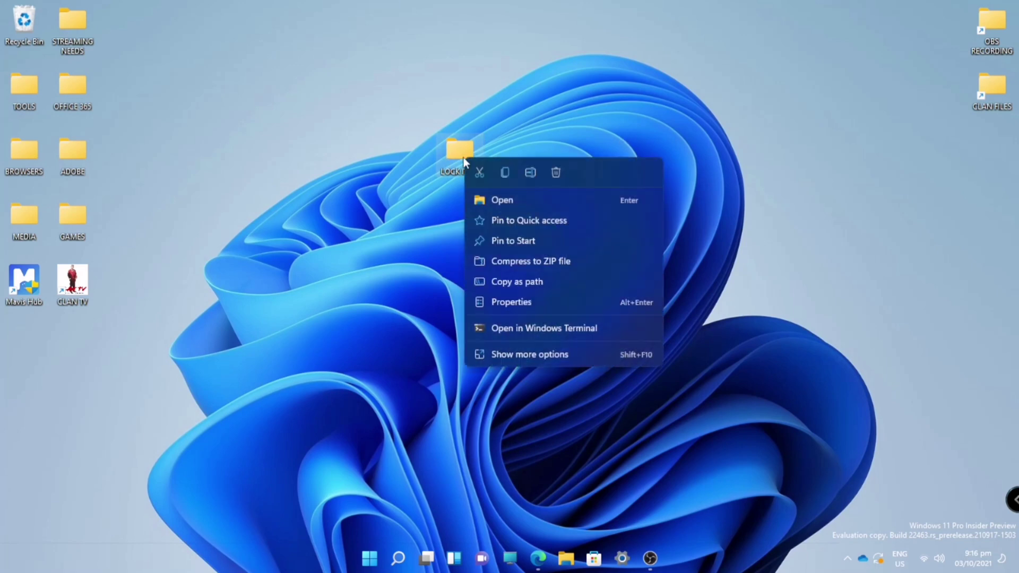
left_click(556, 173)
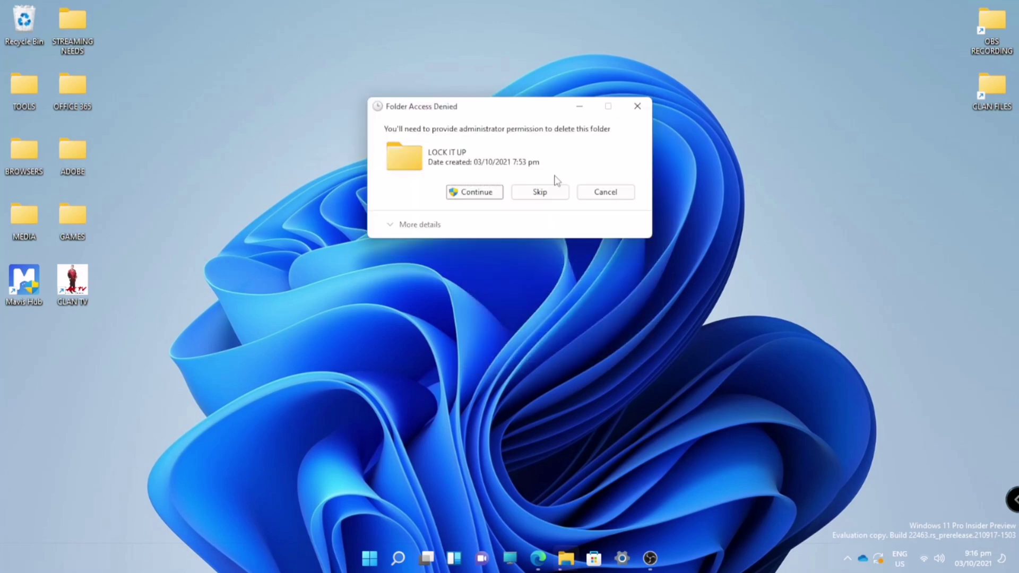
left_click(492, 196)
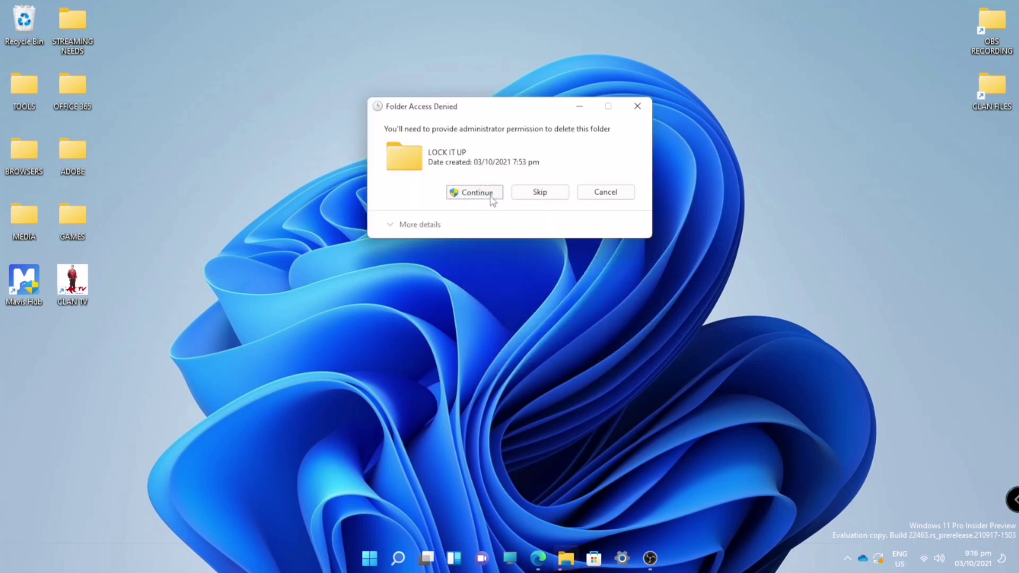